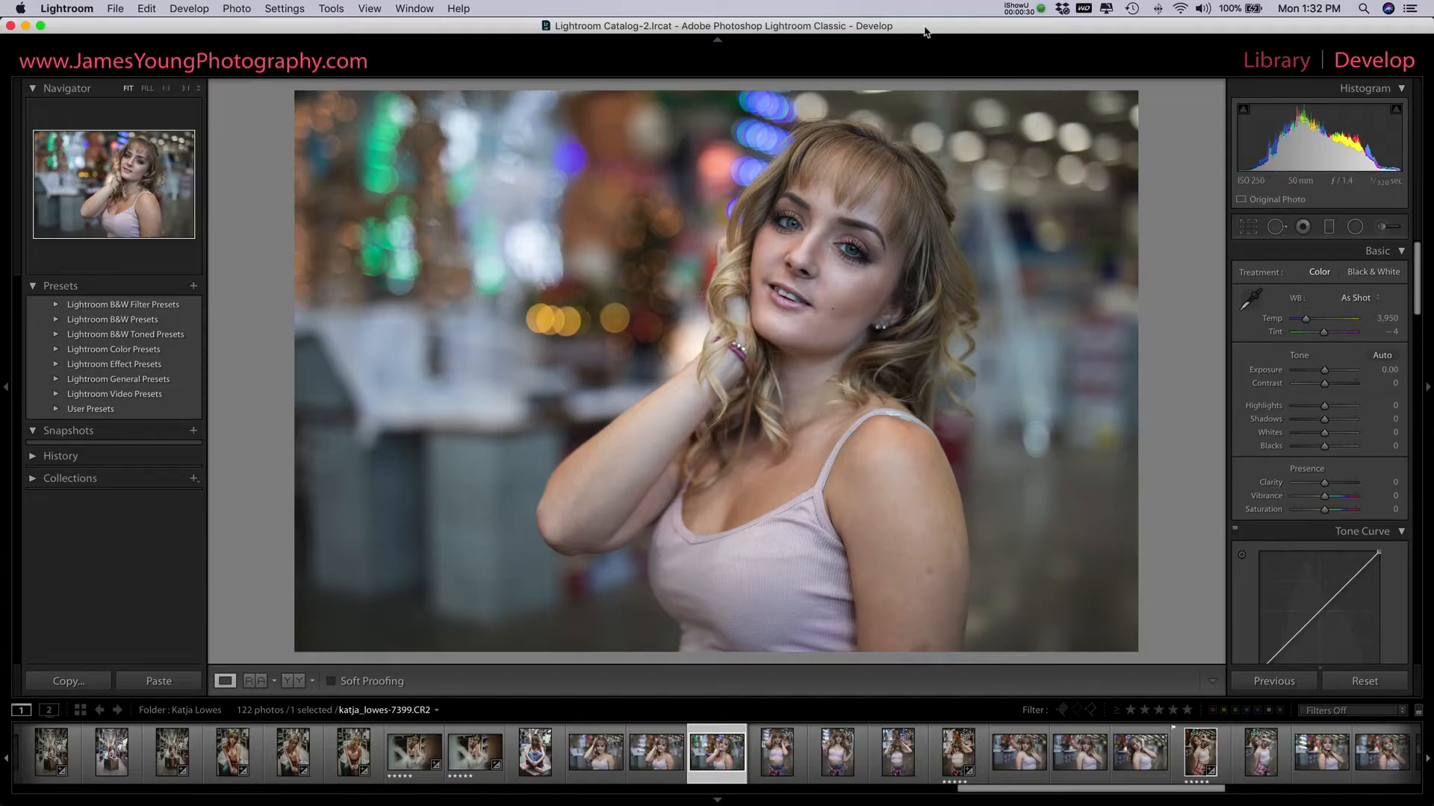
# Step: Show the Lightroom presets folder from the Presets preferences and open its Develop Presets folder in Finder
pyautogui.click(925, 29)
pyautogui.click(916, 27)
pyautogui.click(75, 7)
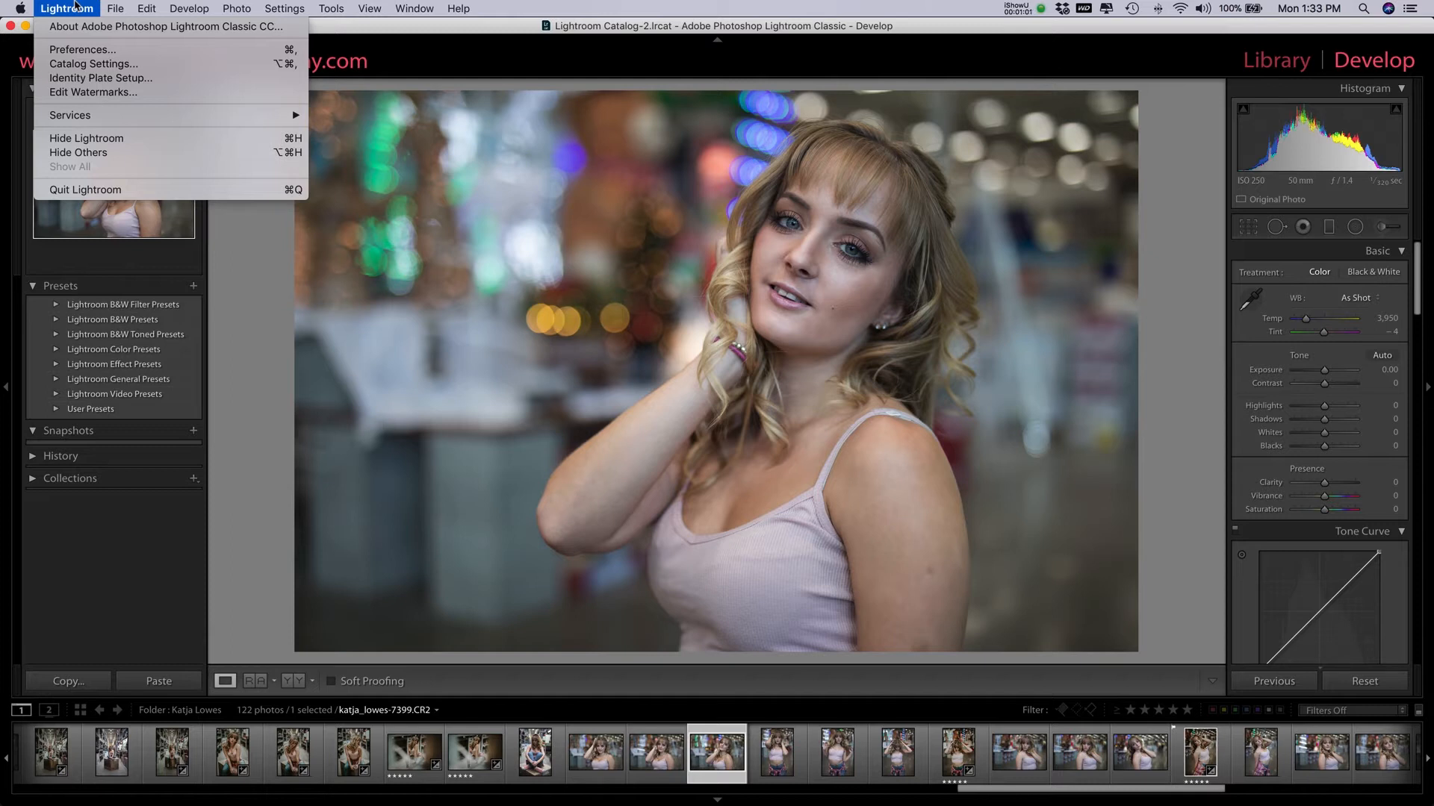
pyautogui.click(96, 49)
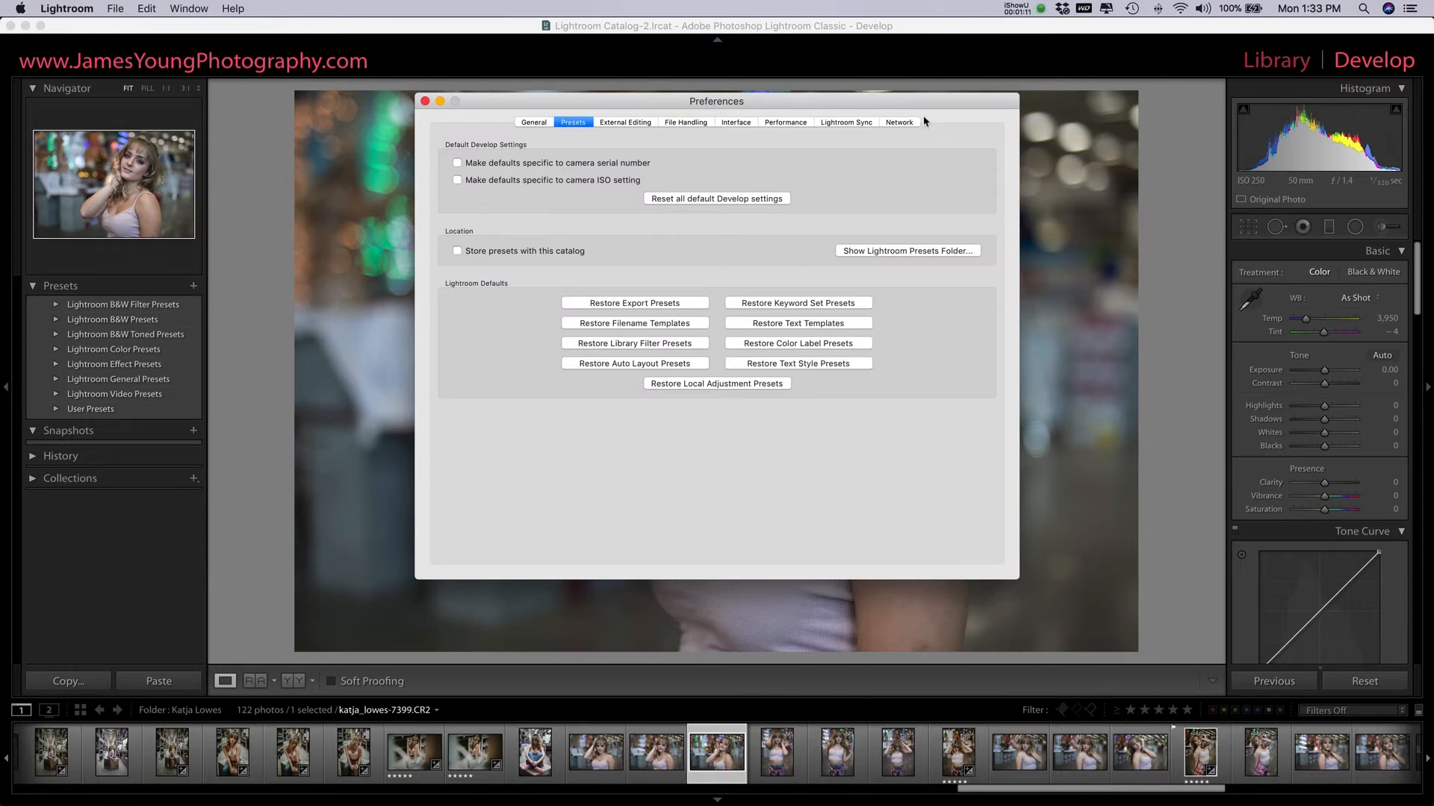
pyautogui.click(575, 127)
pyautogui.click(889, 251)
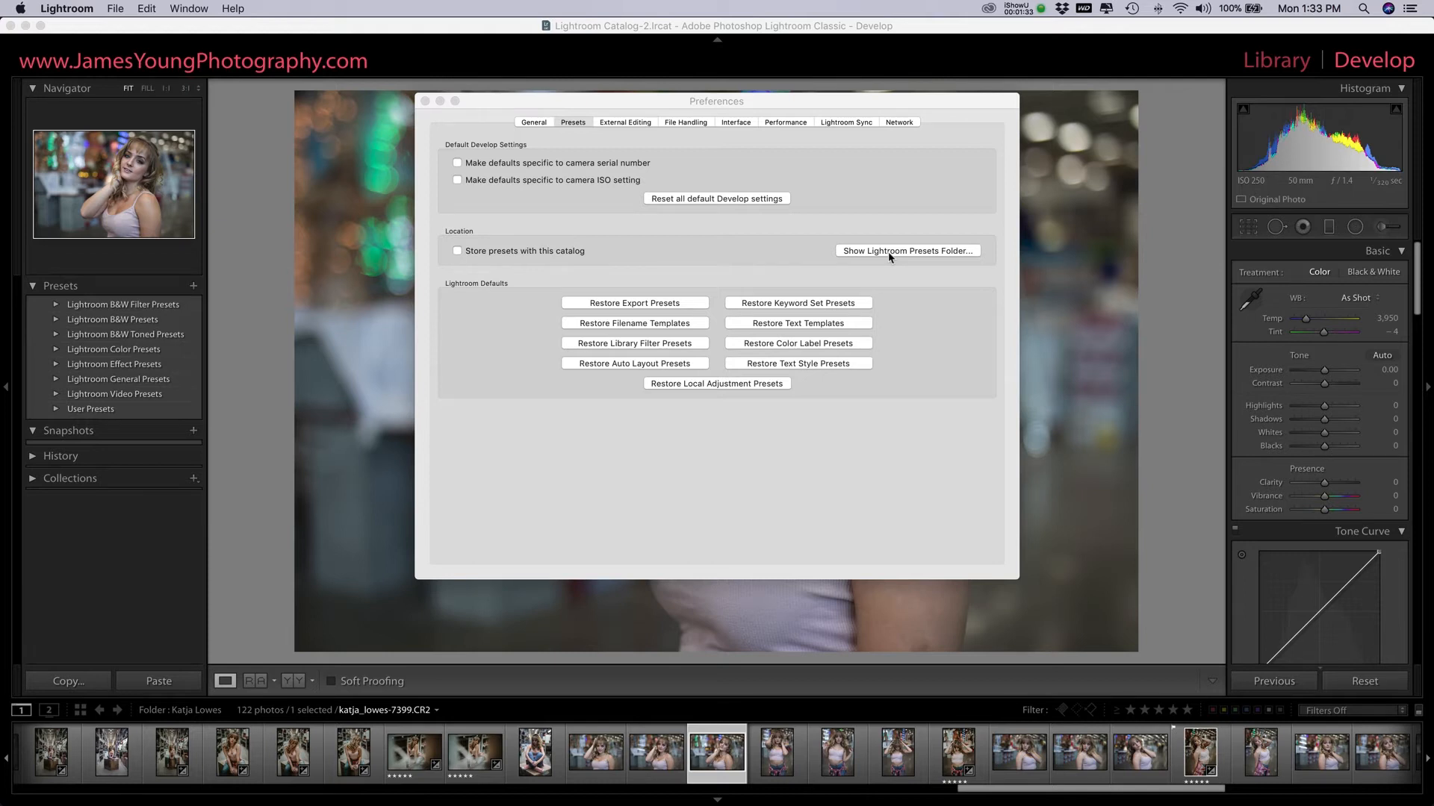
pyautogui.click(889, 252)
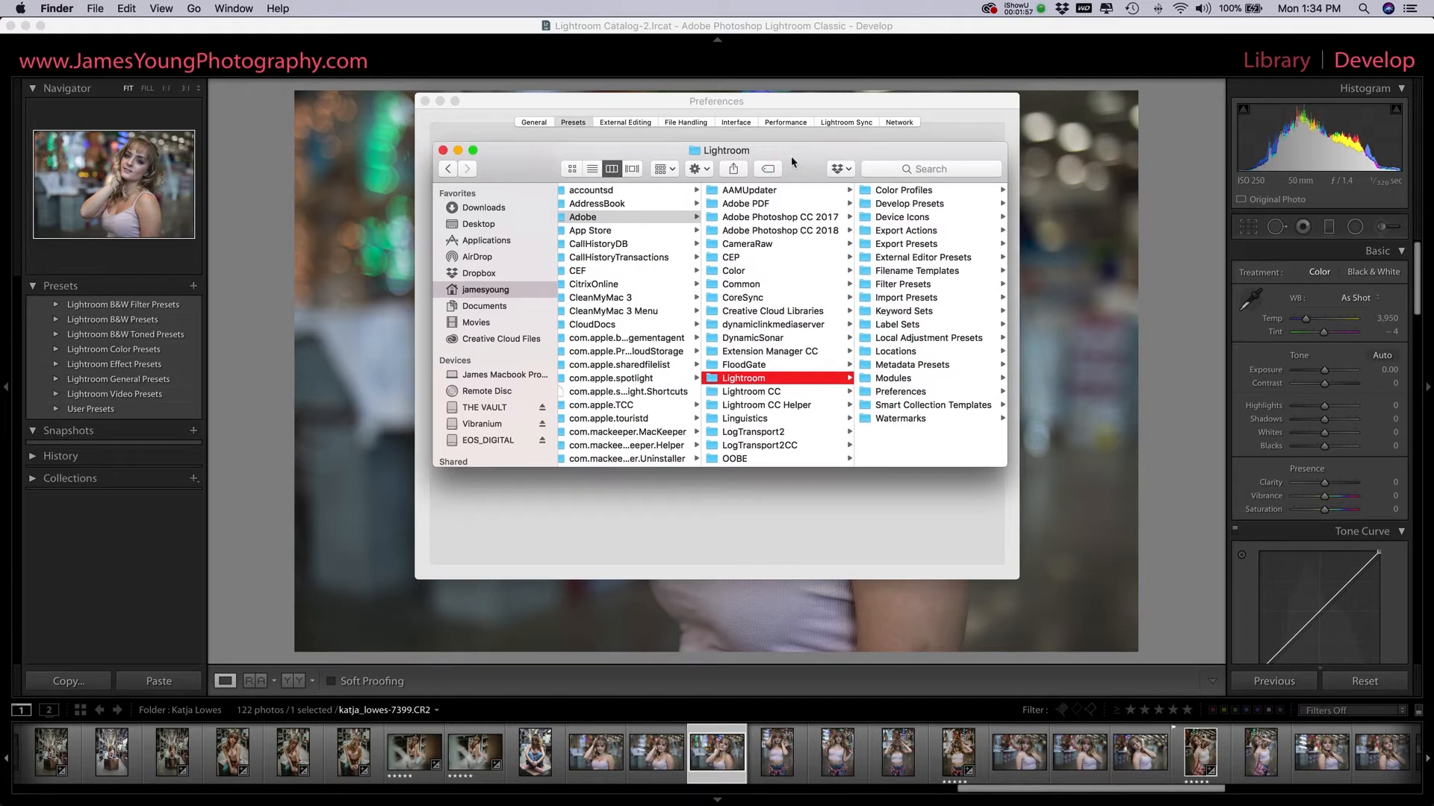
pyautogui.click(888, 206)
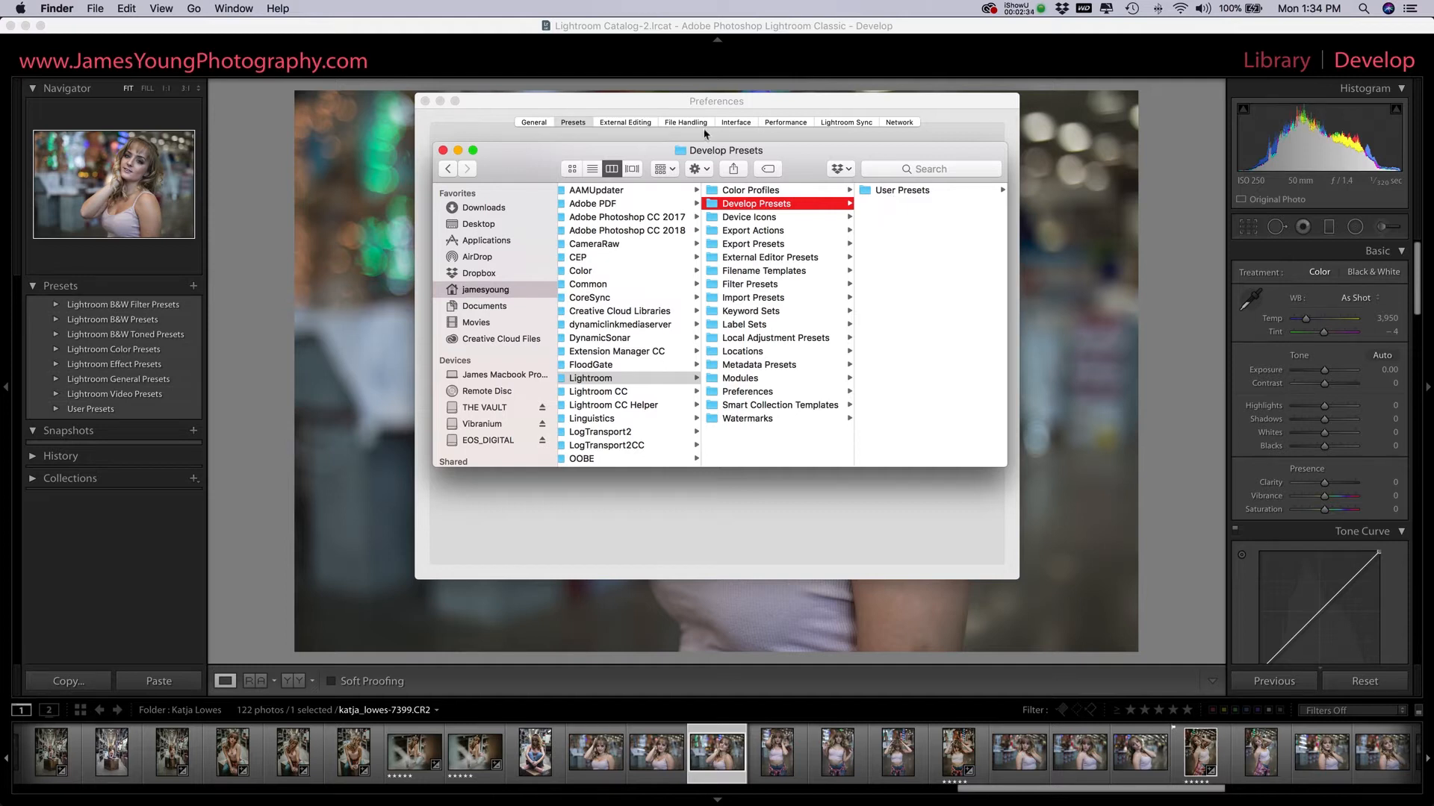
# Step: Minimize the Preferences and main Lightroom windows, keeping the Develop Presets folder window open on the desktop
pyautogui.moveTo(613, 153); pyautogui.dragTo(700, 239)
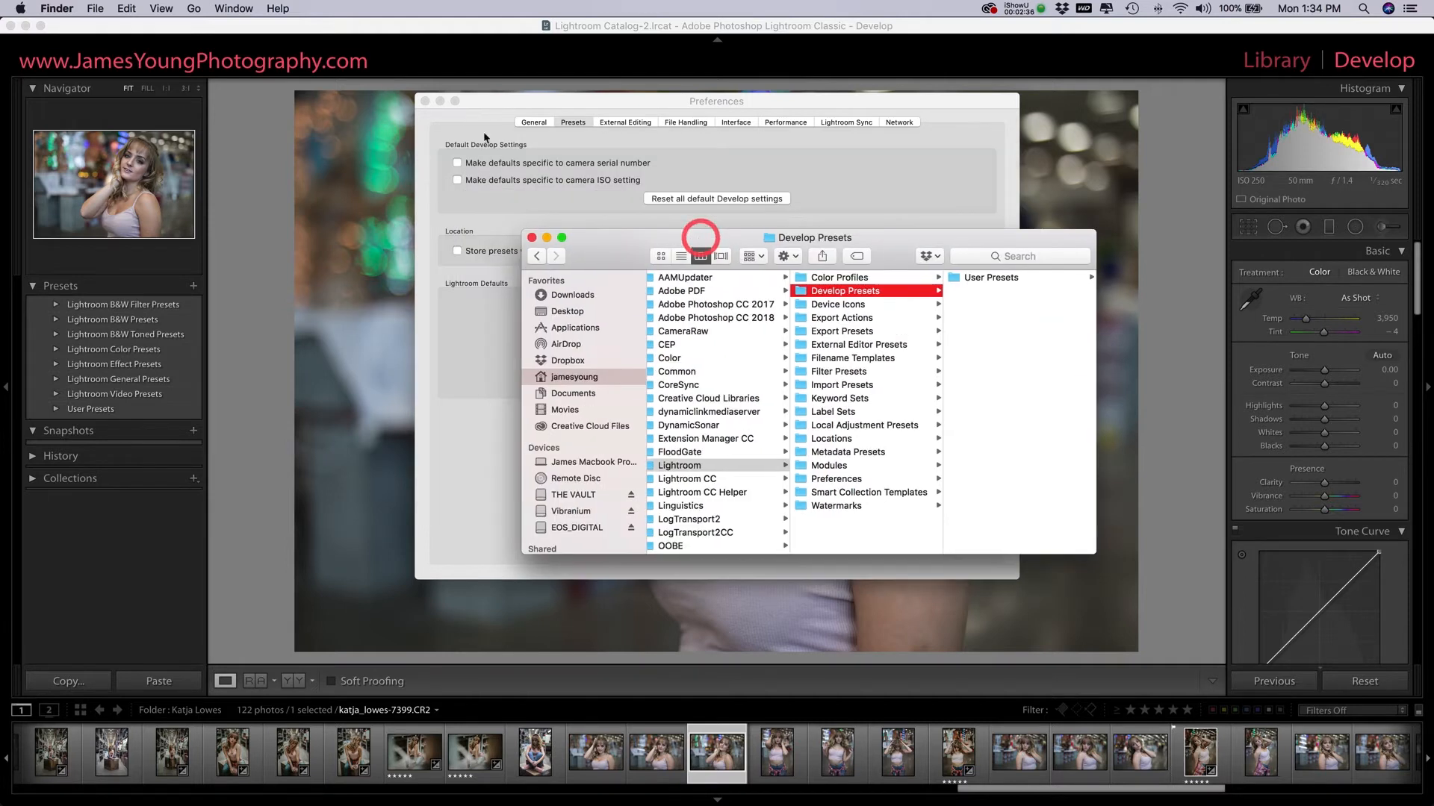
pyautogui.click(440, 101)
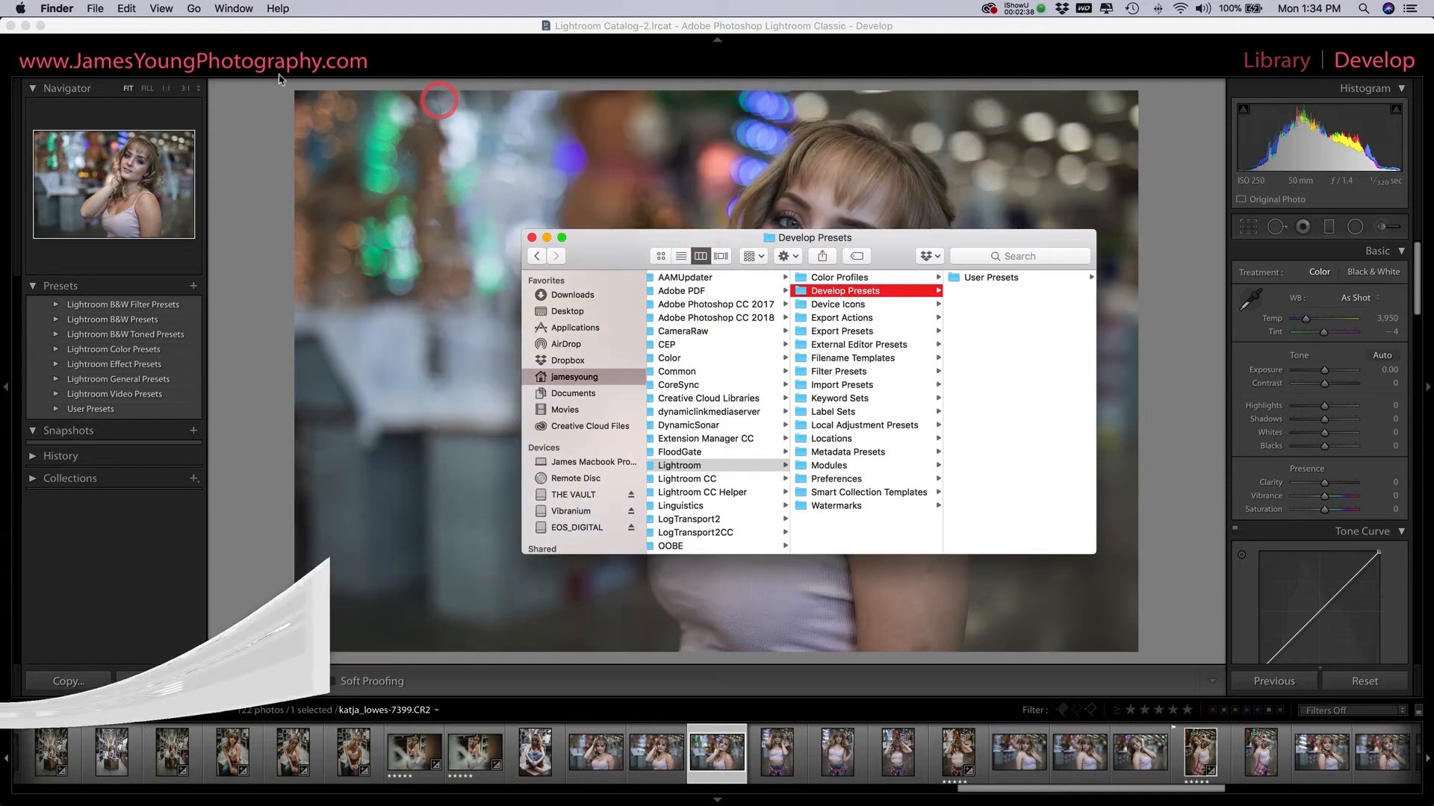
pyautogui.click(26, 27)
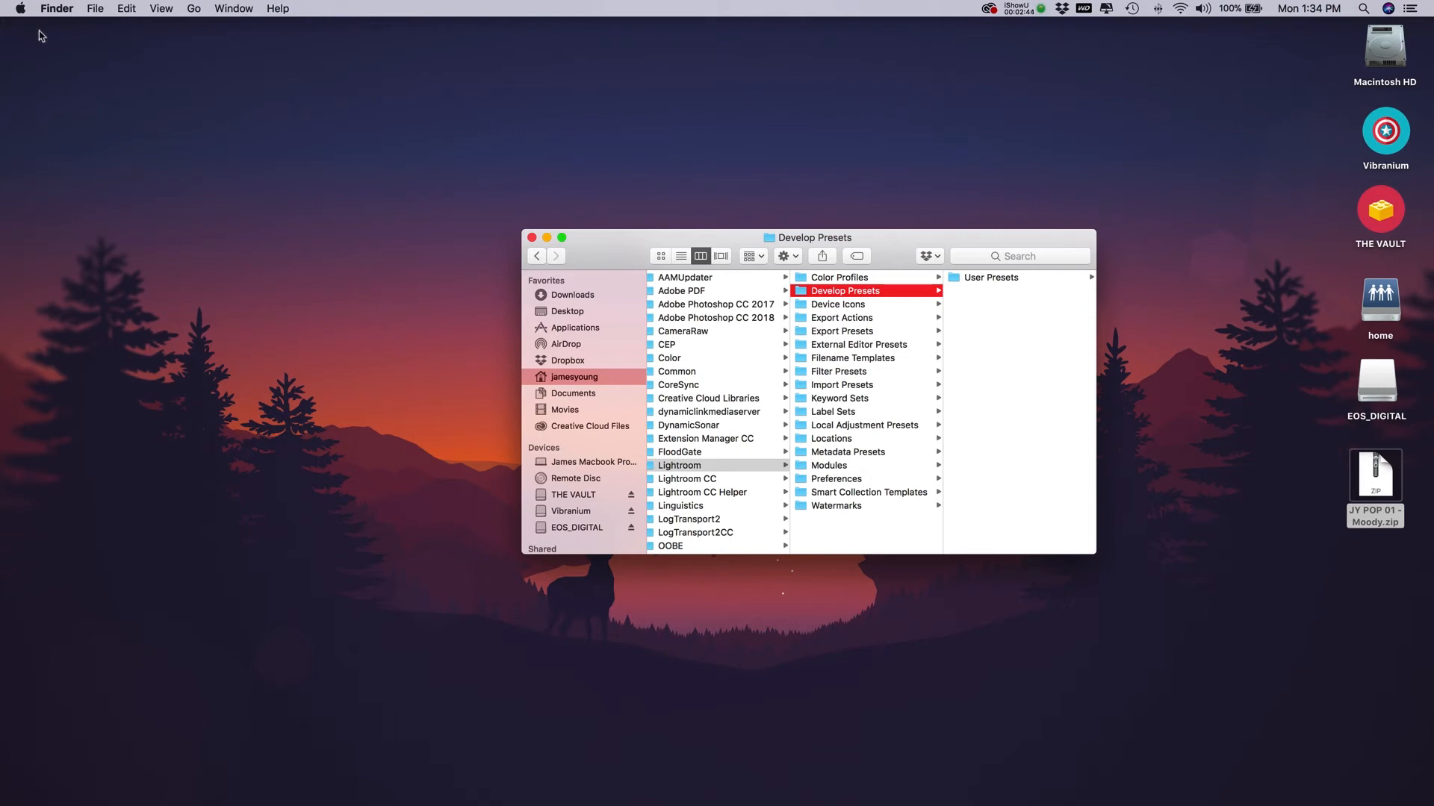
pyautogui.moveTo(978, 236); pyautogui.dragTo(956, 224)
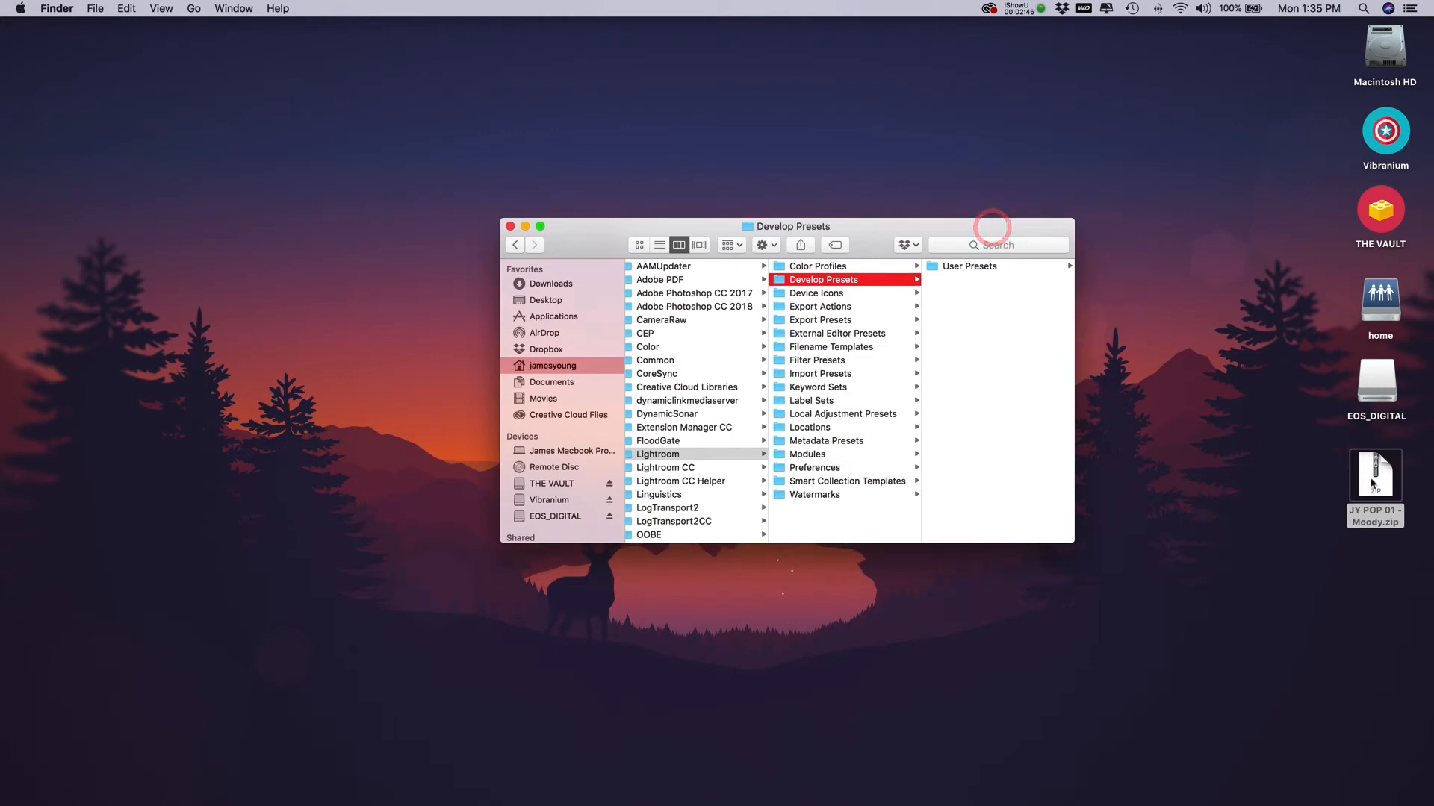
# Step: Unzip JY POP 01 - Moody.zip on the desktop and open the extracted JY POP 01 - Moody folder
pyautogui.click(1374, 478)
pyautogui.click(1391, 527)
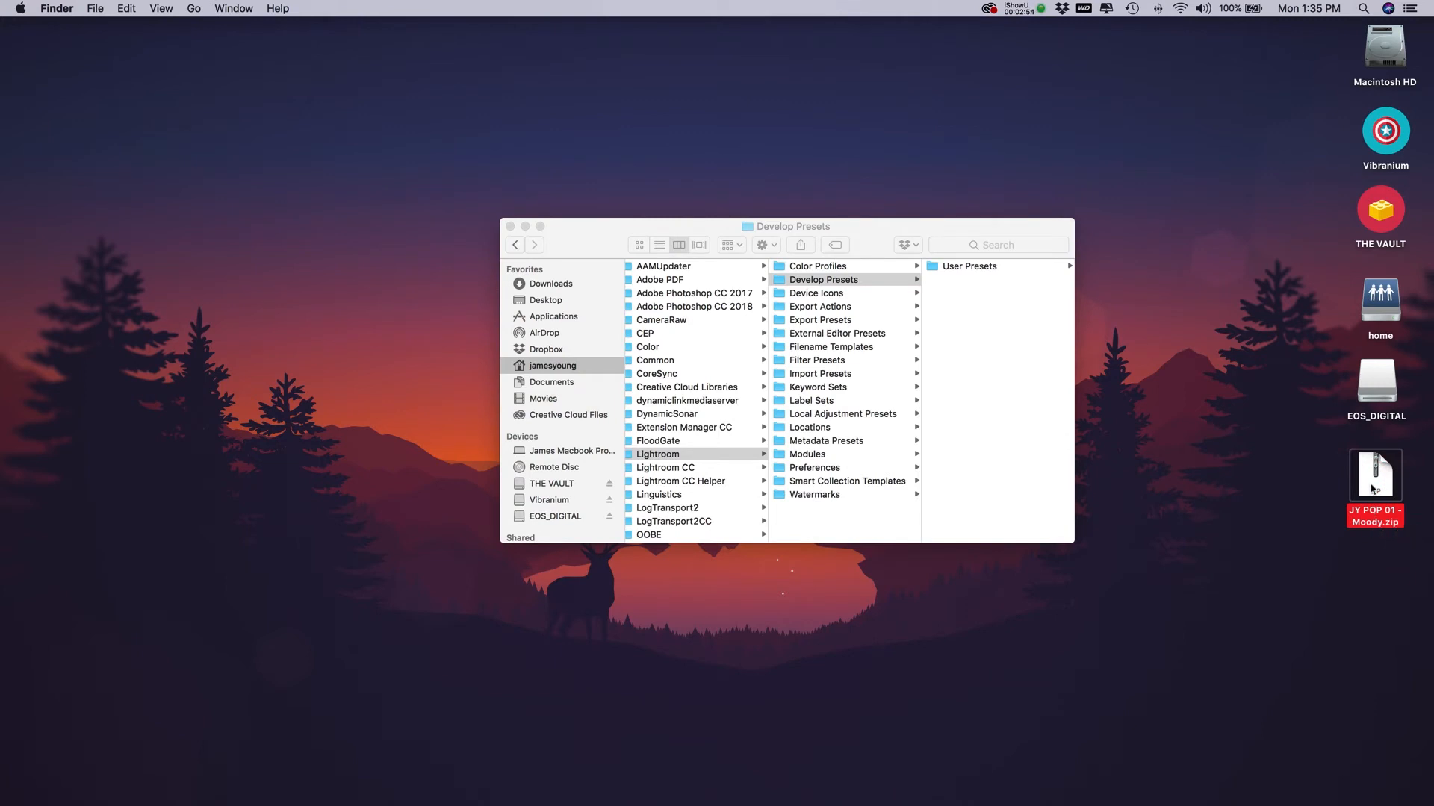
pyautogui.doubleClick(1372, 480)
pyautogui.moveTo(1385, 484); pyautogui.dragTo(1381, 555)
pyautogui.doubleClick(1381, 555)
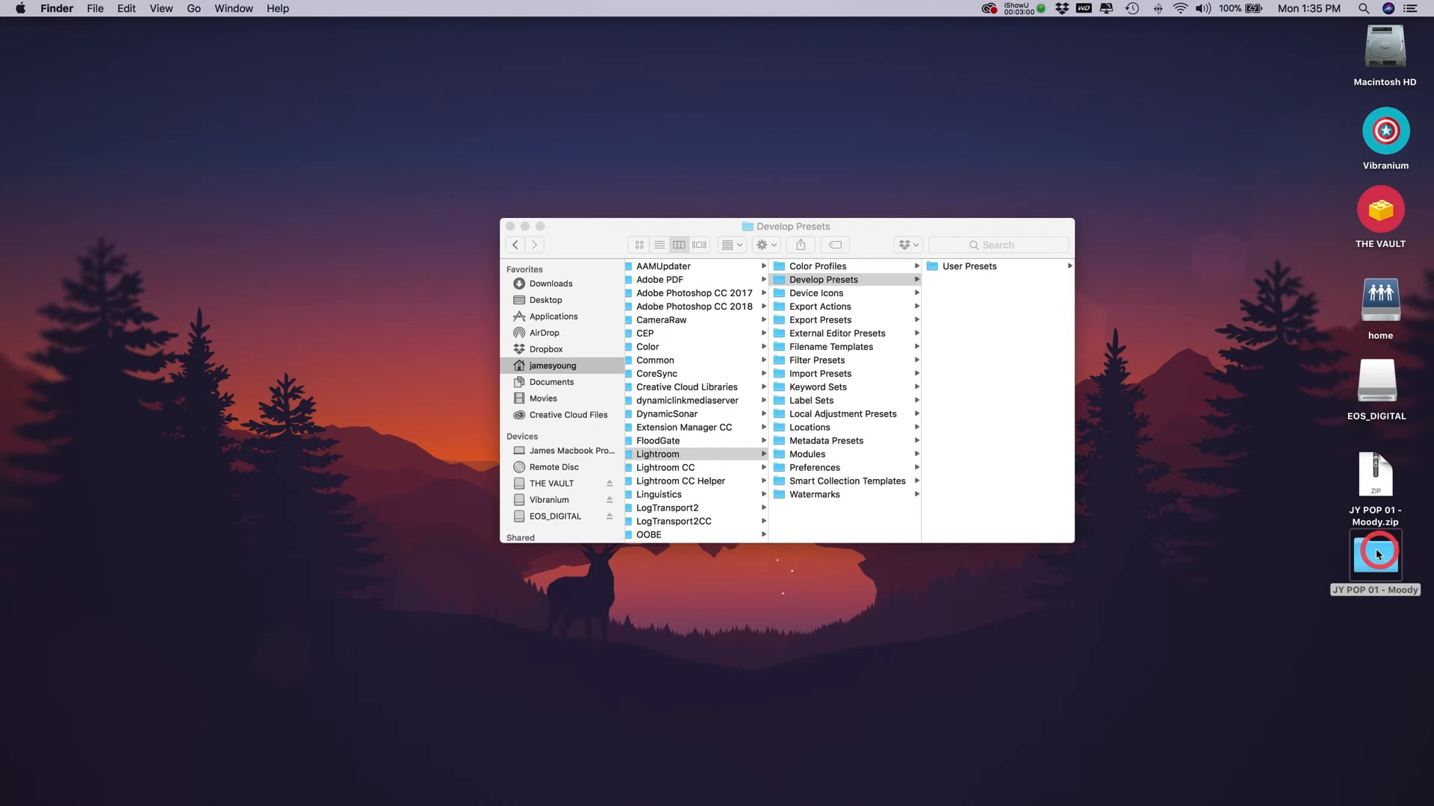
# Step: Arrange the Develop Presets and JY POP 01 - Moody folder windows so the contents of both are accessible
pyautogui.moveTo(902, 239); pyautogui.dragTo(1120, 397)
pyautogui.moveTo(769, 224); pyautogui.dragTo(592, 216)
pyautogui.click(1064, 442)
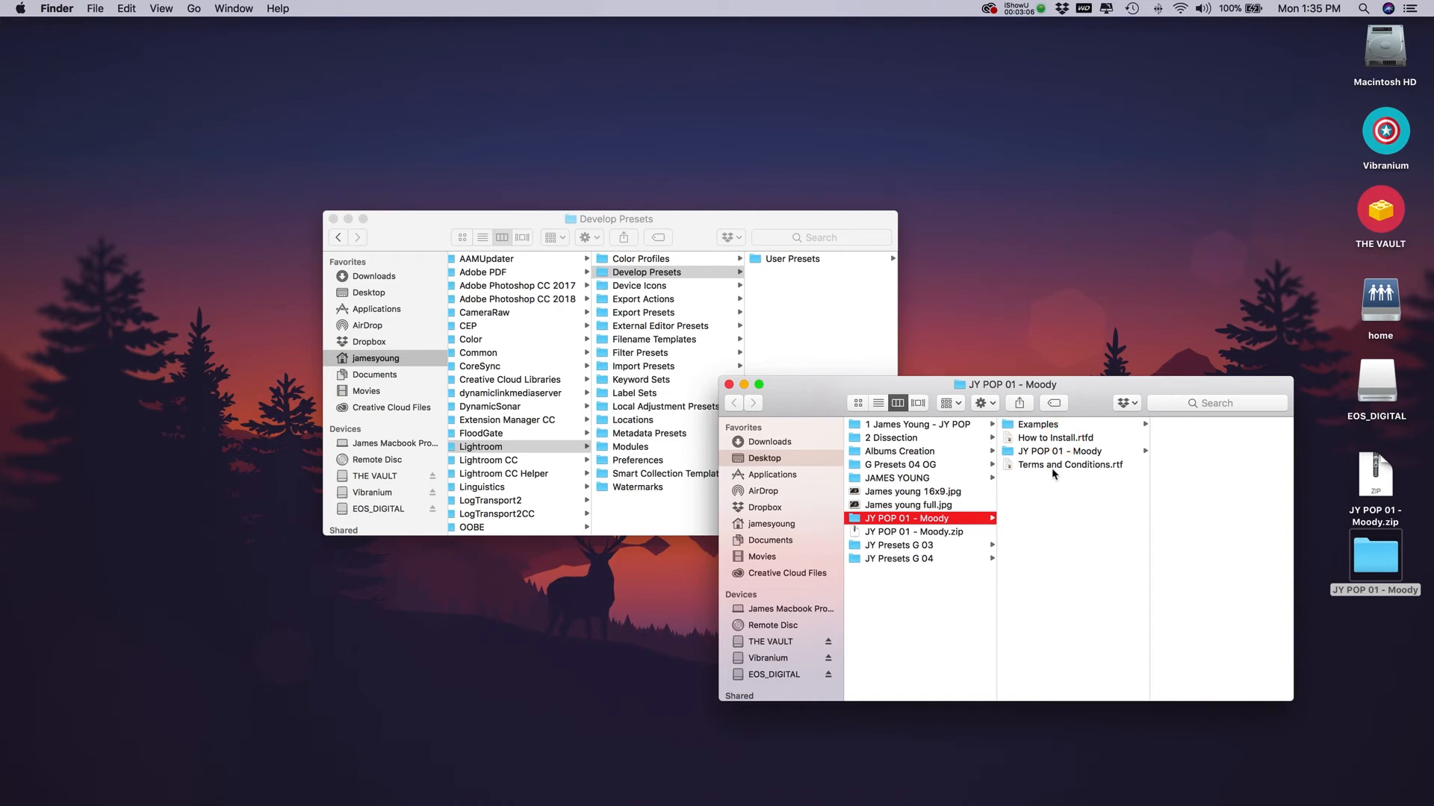
# Step: Preview the before and after sample photos in subfolder 01 of the Examples folder
pyautogui.click(1075, 423)
pyautogui.click(1178, 424)
pyautogui.click(1228, 425)
pyautogui.press('Down')
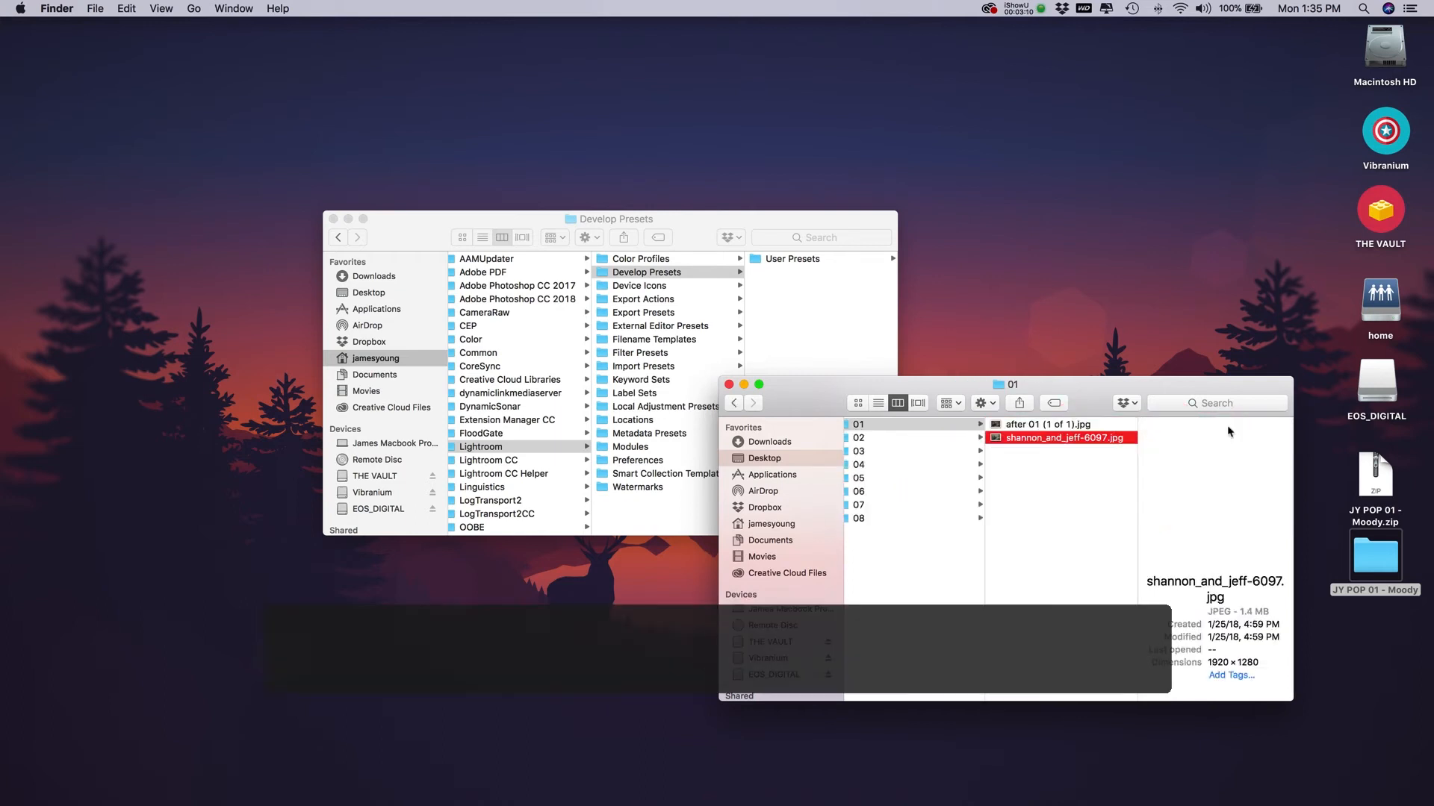
pyautogui.press('space')
pyautogui.press('Up')
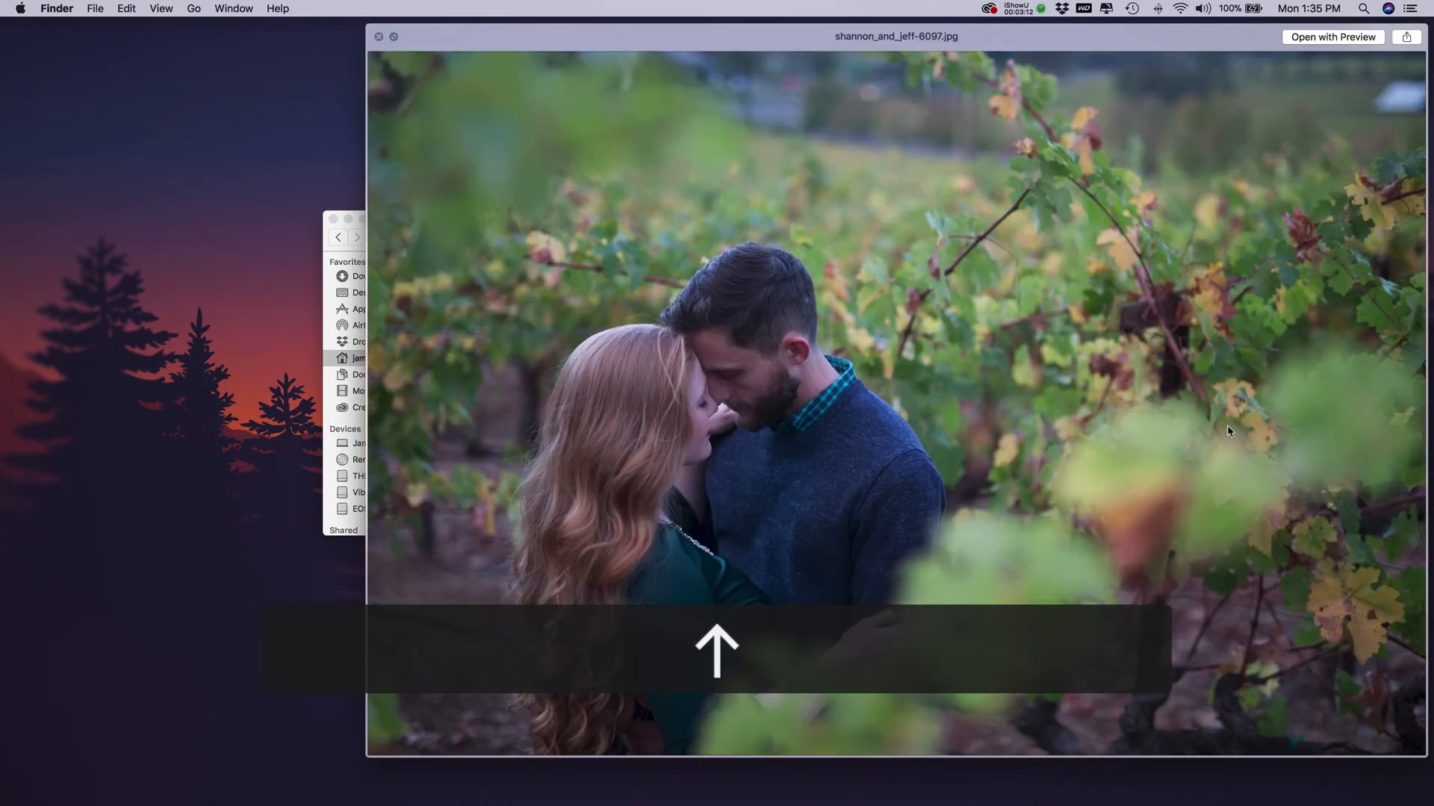
pyautogui.press('Down')
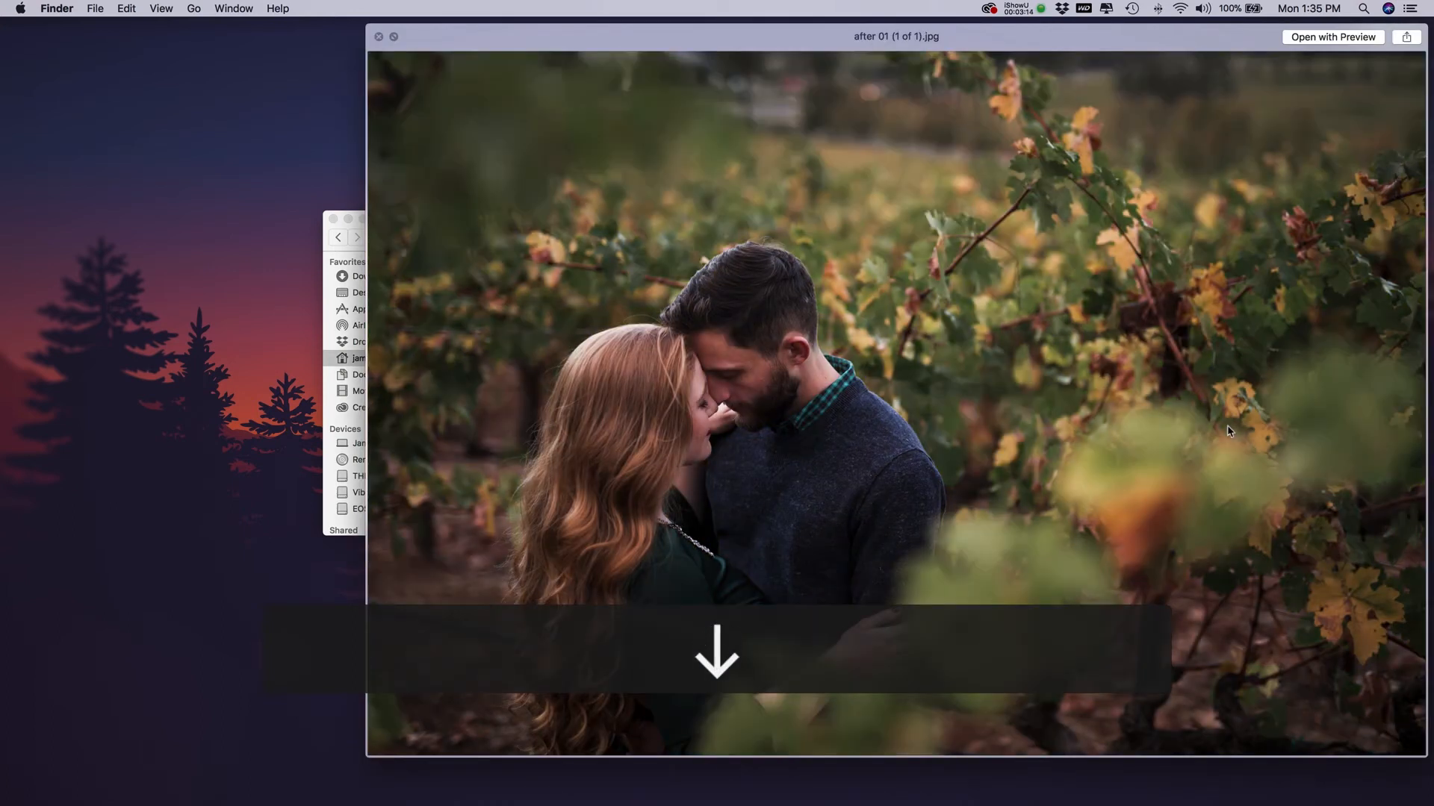
pyautogui.press('space')
# Step: Move the inner JY POP 01 - Moody folder containing the lrtemplate files into the Develop Presets folder
pyautogui.hscroll(-5, 946, 461)
pyautogui.click(945, 456)
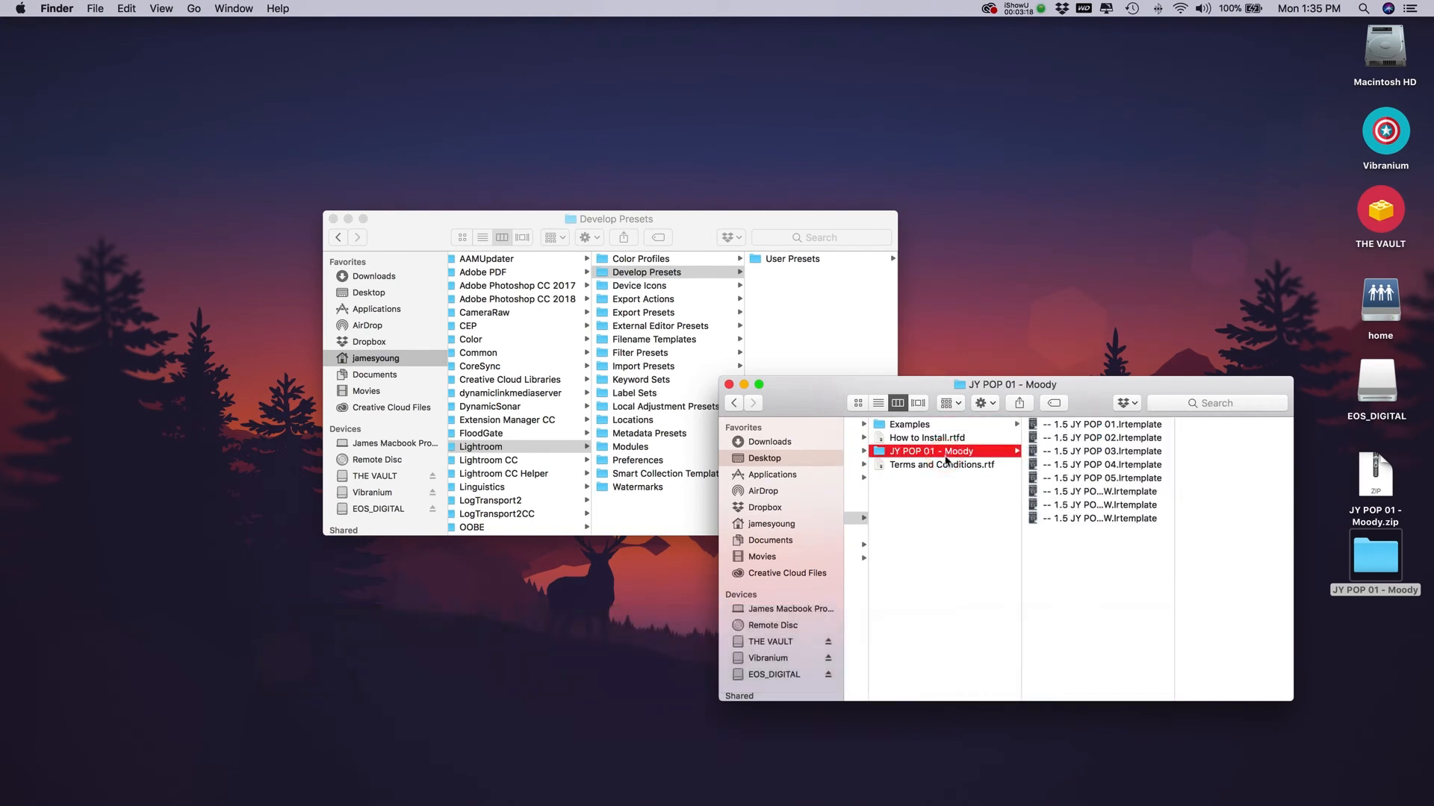
pyautogui.hscroll(-2, 945, 459)
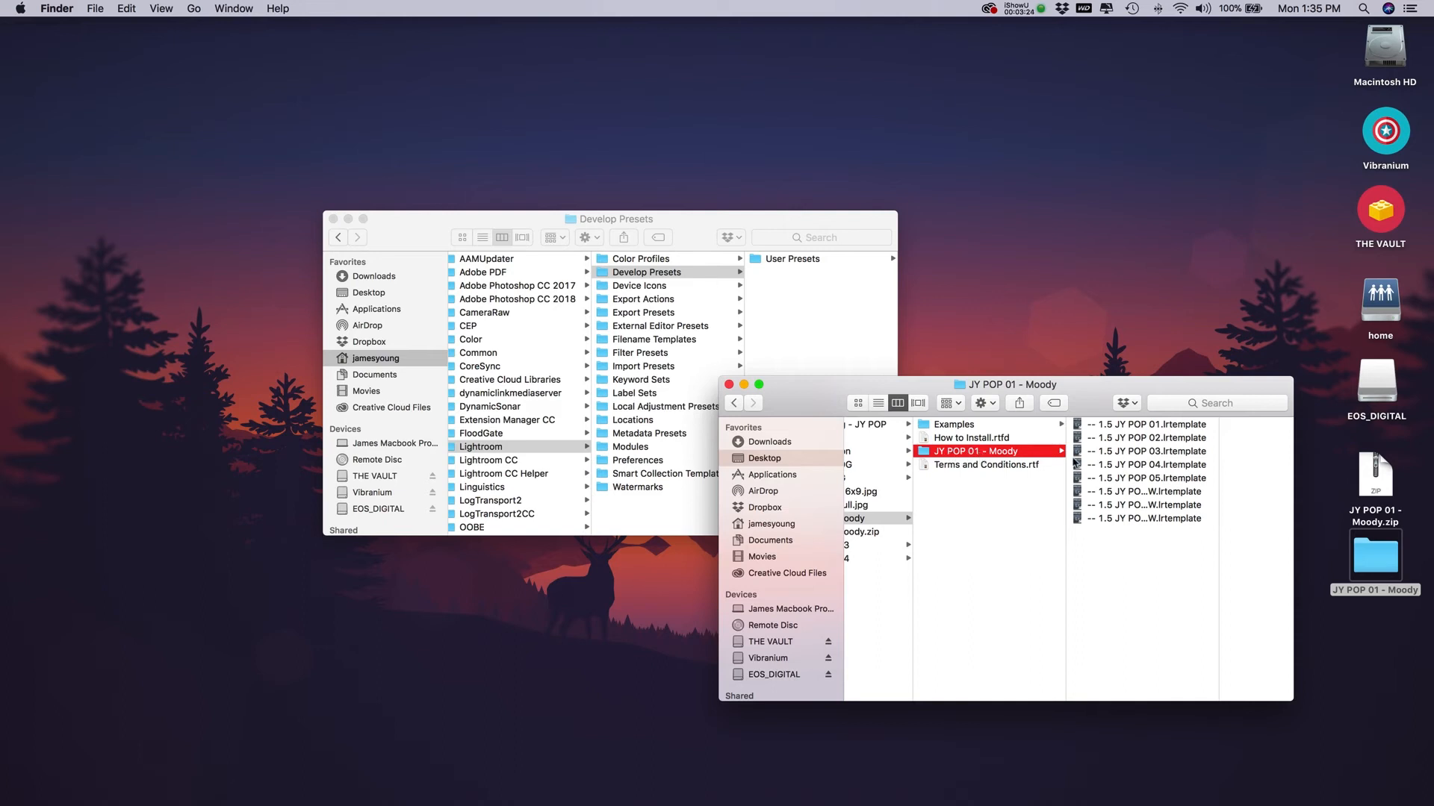
pyautogui.click(1156, 424)
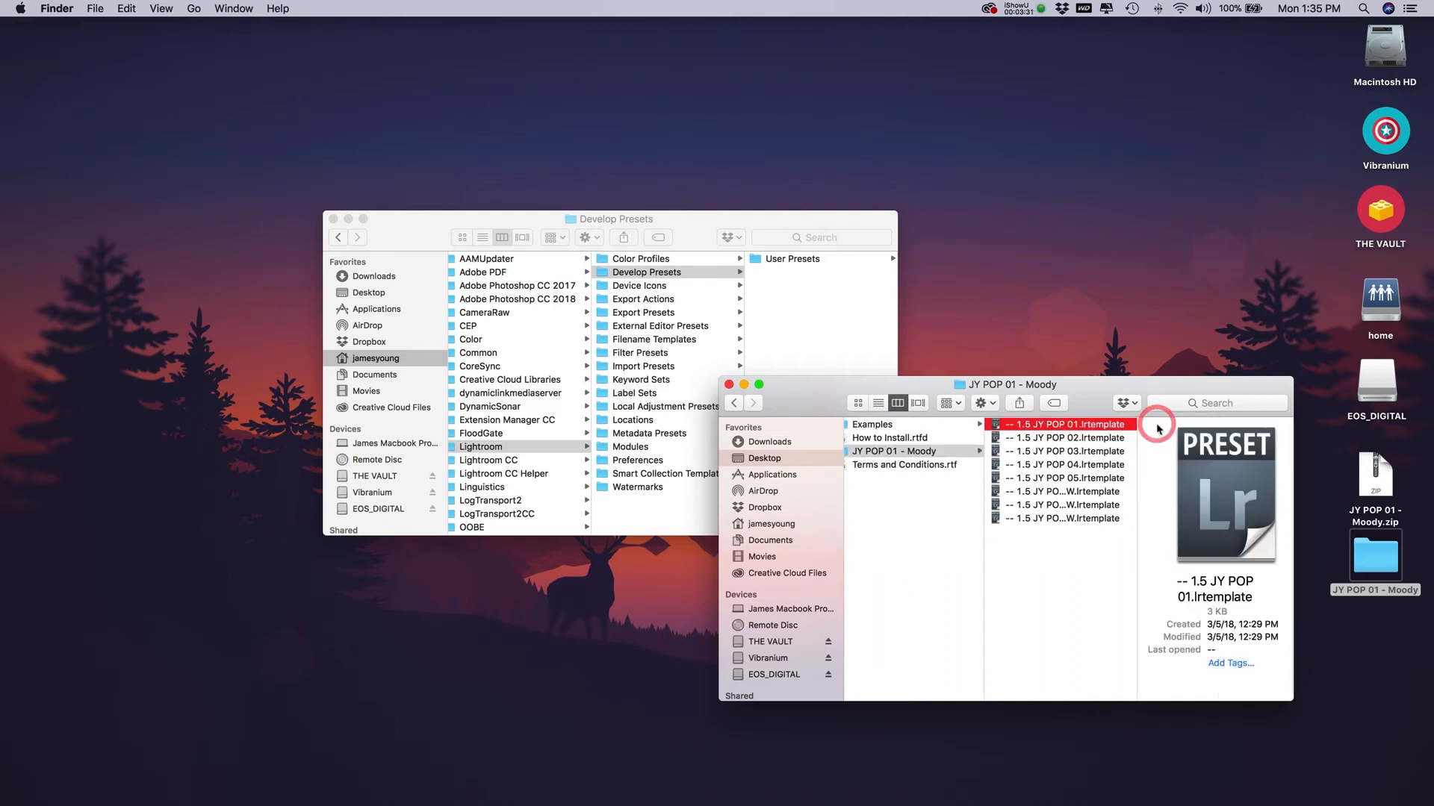
pyautogui.hscroll(-2, 949, 458)
pyautogui.click(948, 451)
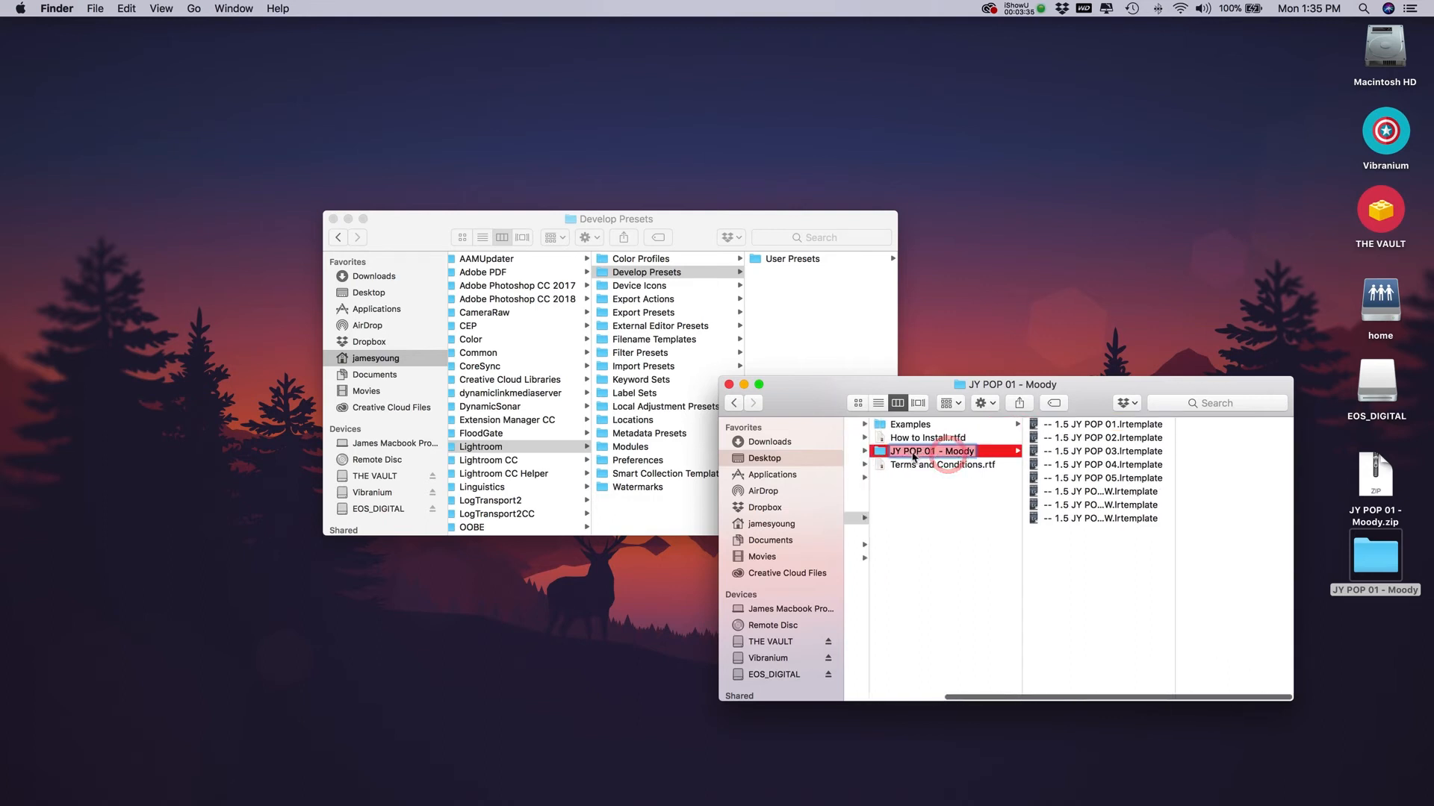
pyautogui.hscroll(-3, 971, 463)
pyautogui.moveTo(1034, 457); pyautogui.dragTo(817, 319)
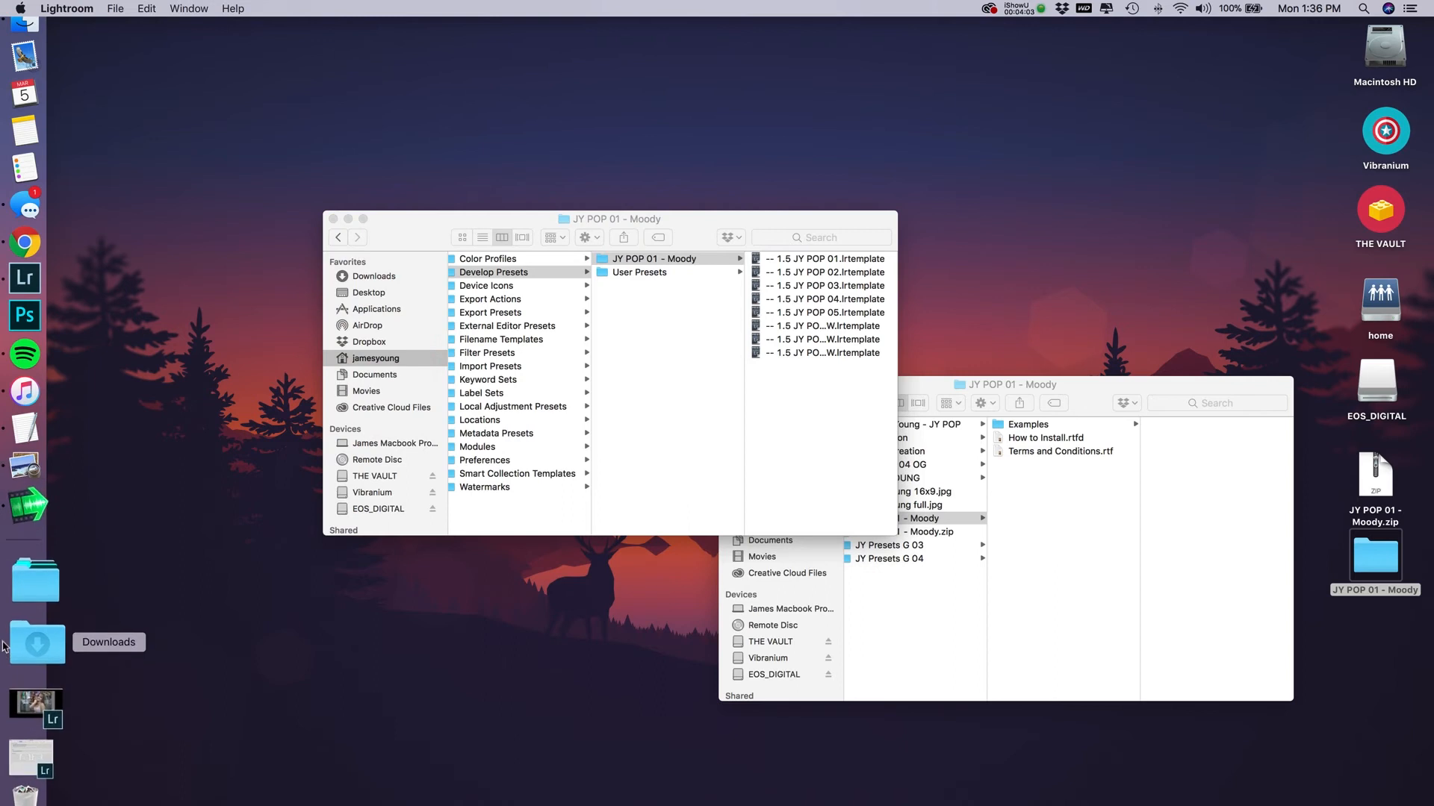
# Step: Switch back to Lightroom Classic, close its Preferences, and restart the application
pyautogui.click(4, 676)
pyautogui.click(8, 719)
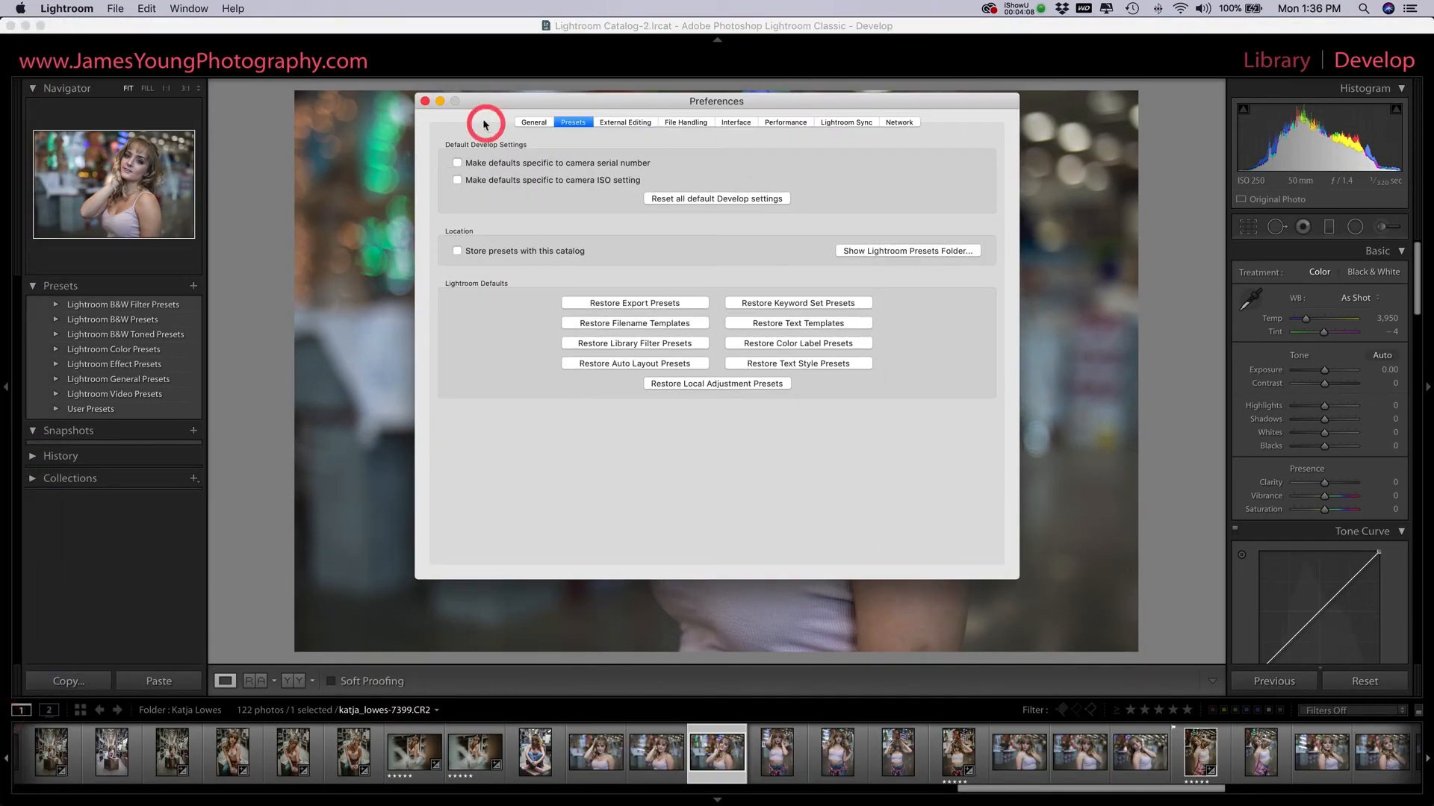
pyautogui.click(425, 101)
pyautogui.click(66, 9)
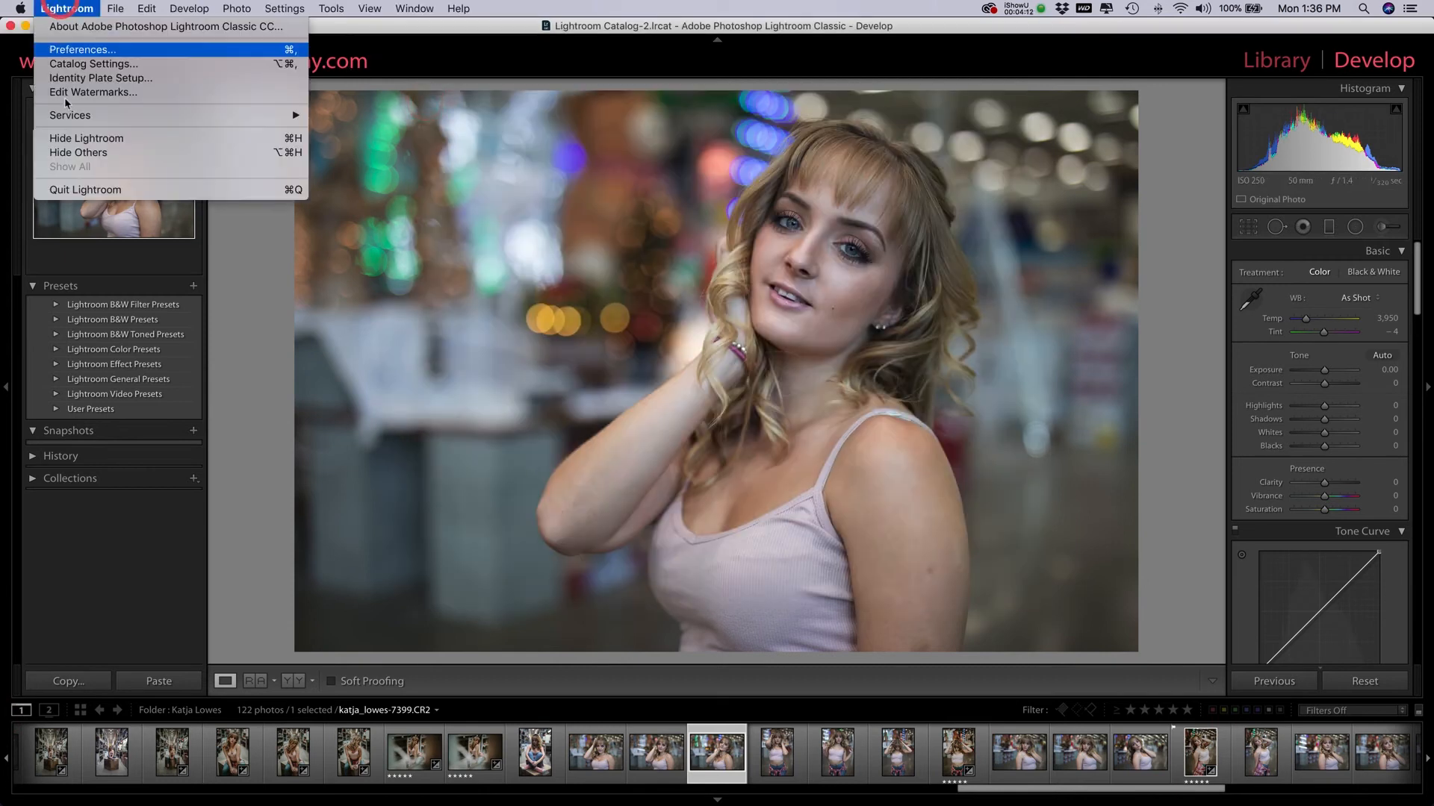
pyautogui.click(73, 189)
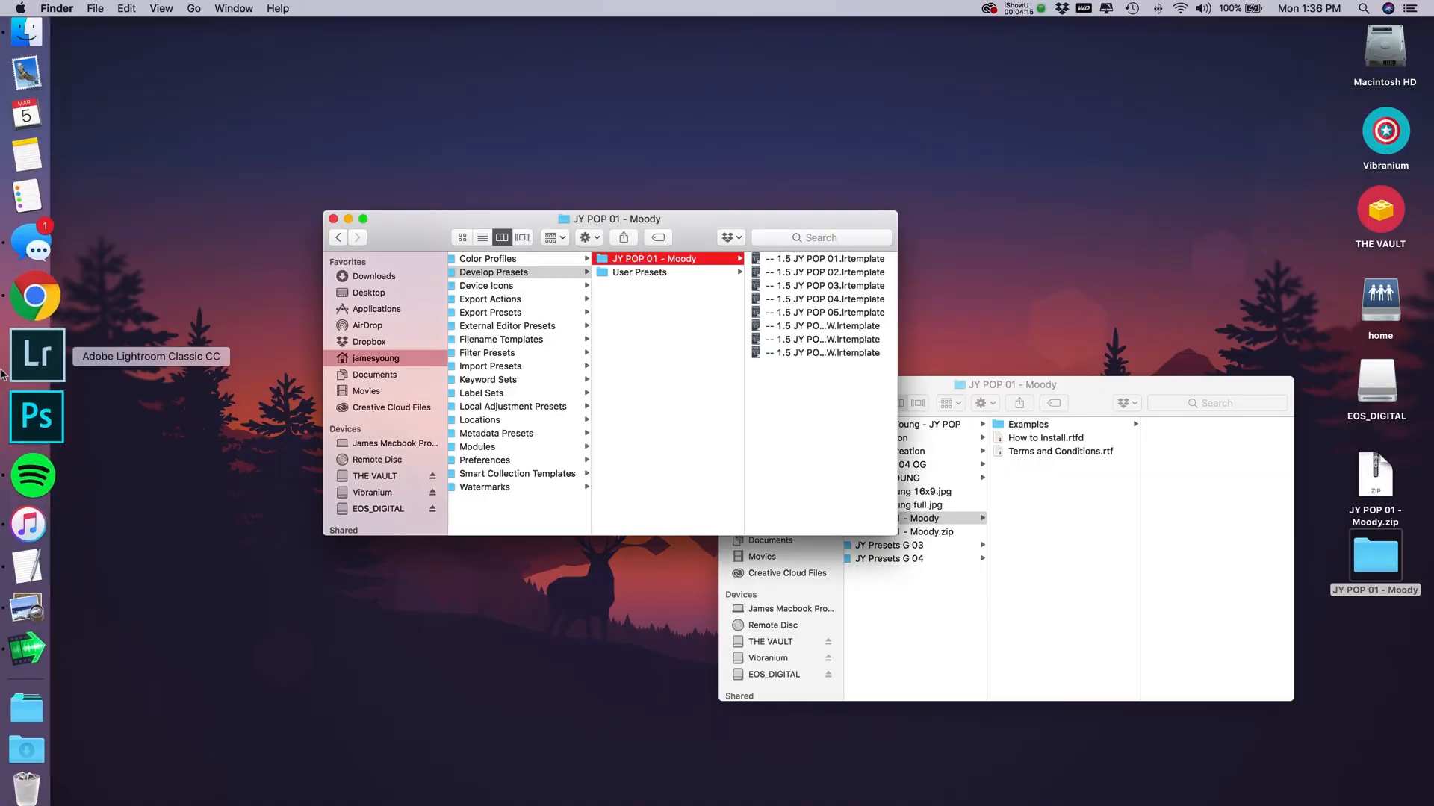
pyautogui.click(3, 372)
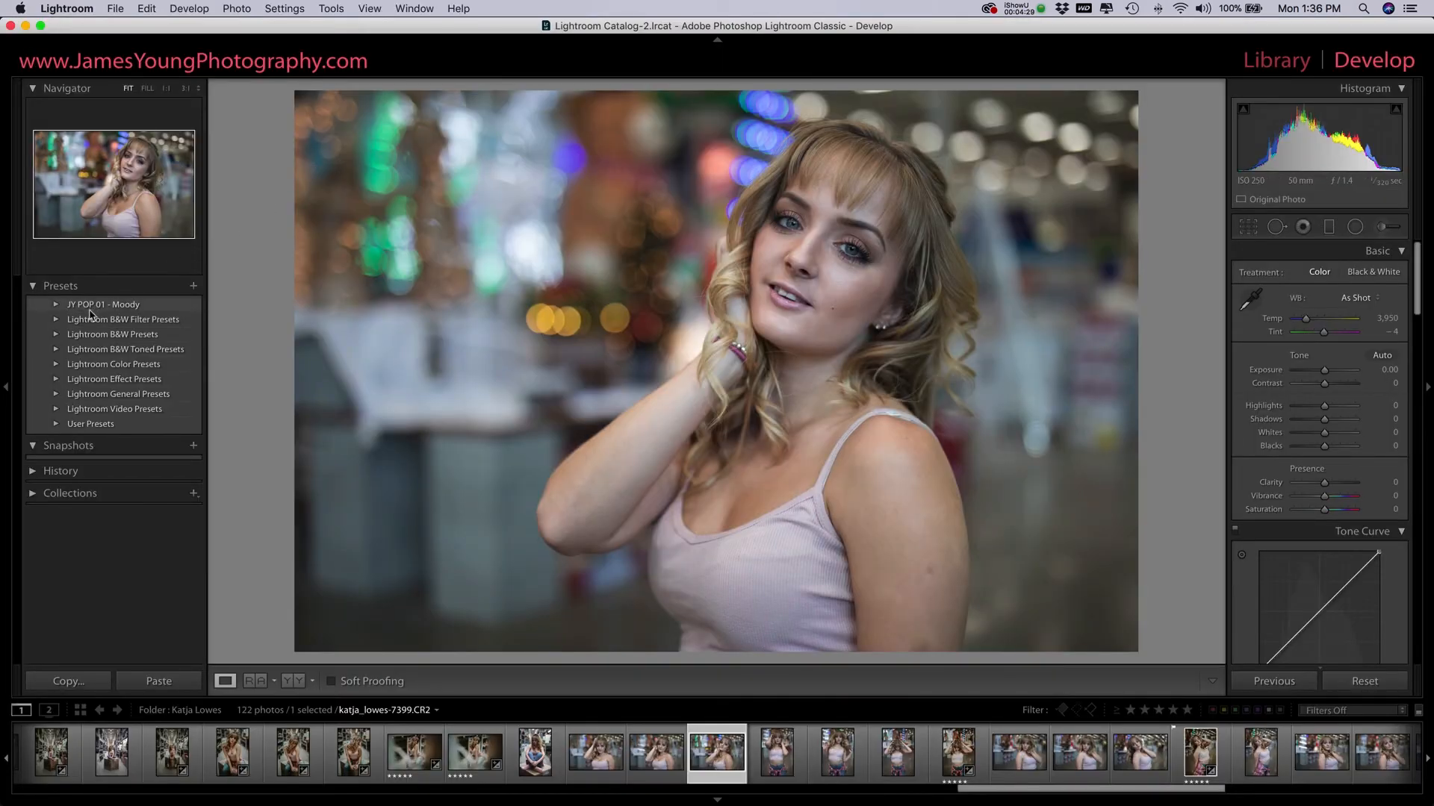
# Step: Apply the 1.5 JY POP 01 preset from JY POP 01 - Moody, then fine-tune Temp to 4,129 and Shadows to +35
pyautogui.click(55, 304)
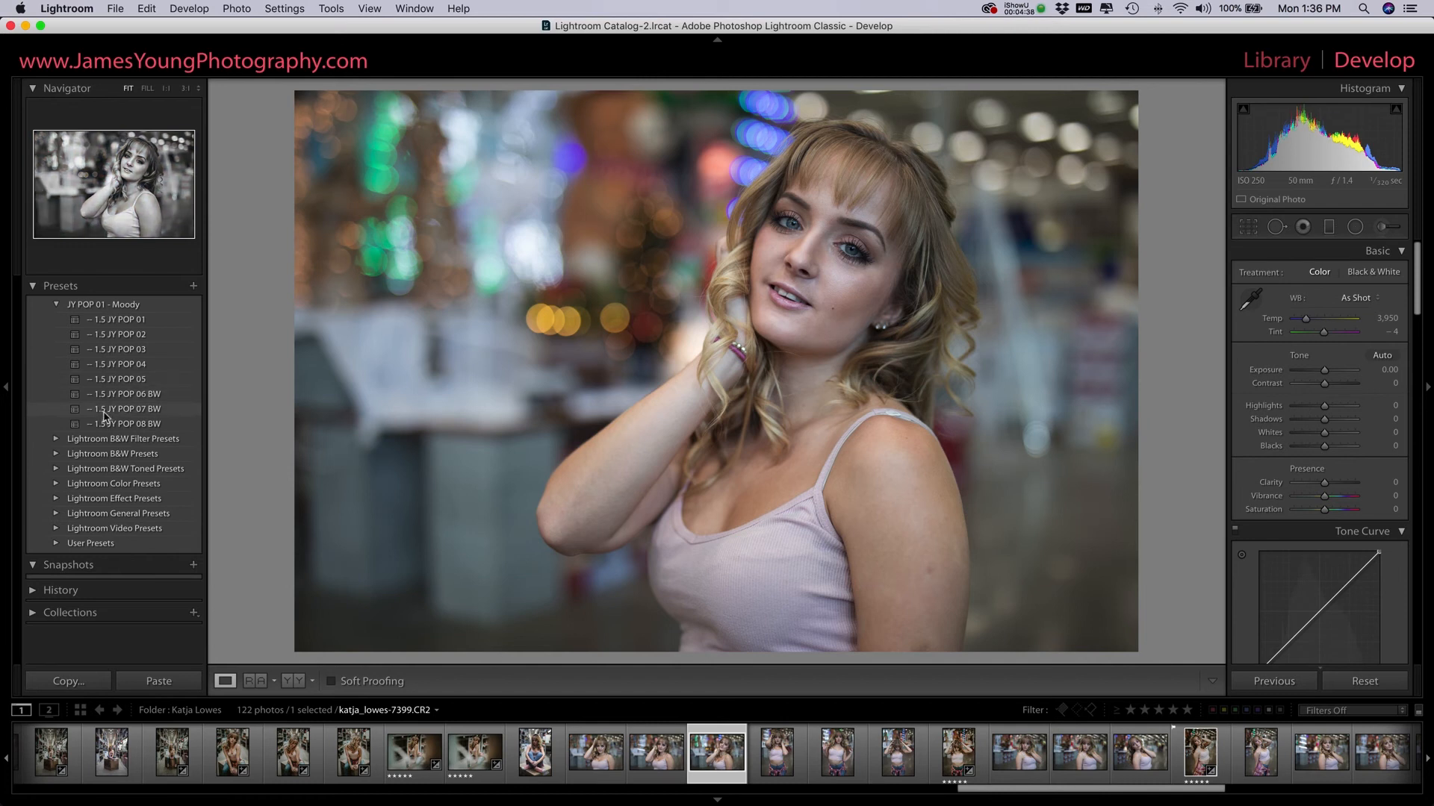
pyautogui.click(104, 321)
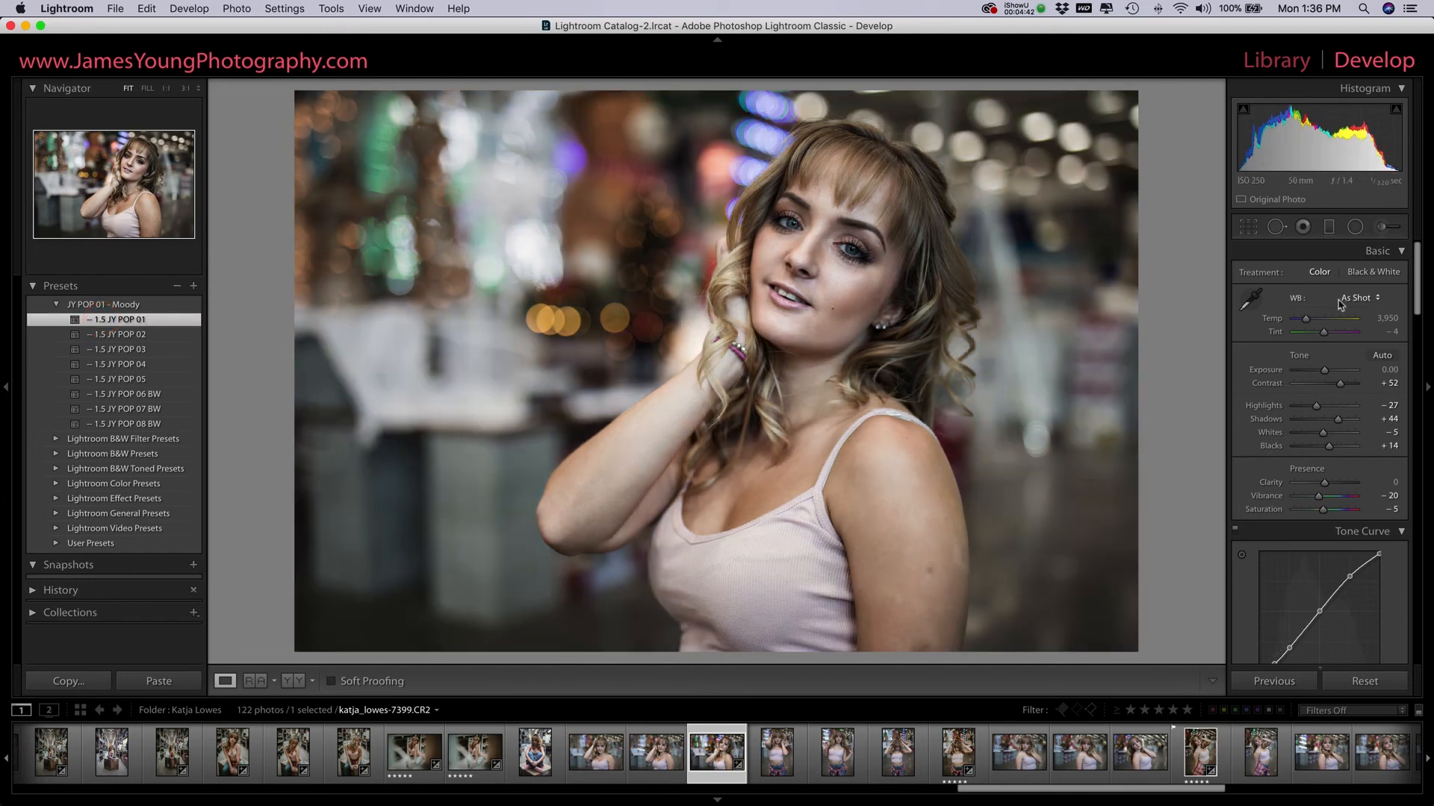
pyautogui.moveTo(1306, 319); pyautogui.dragTo(1309, 321)
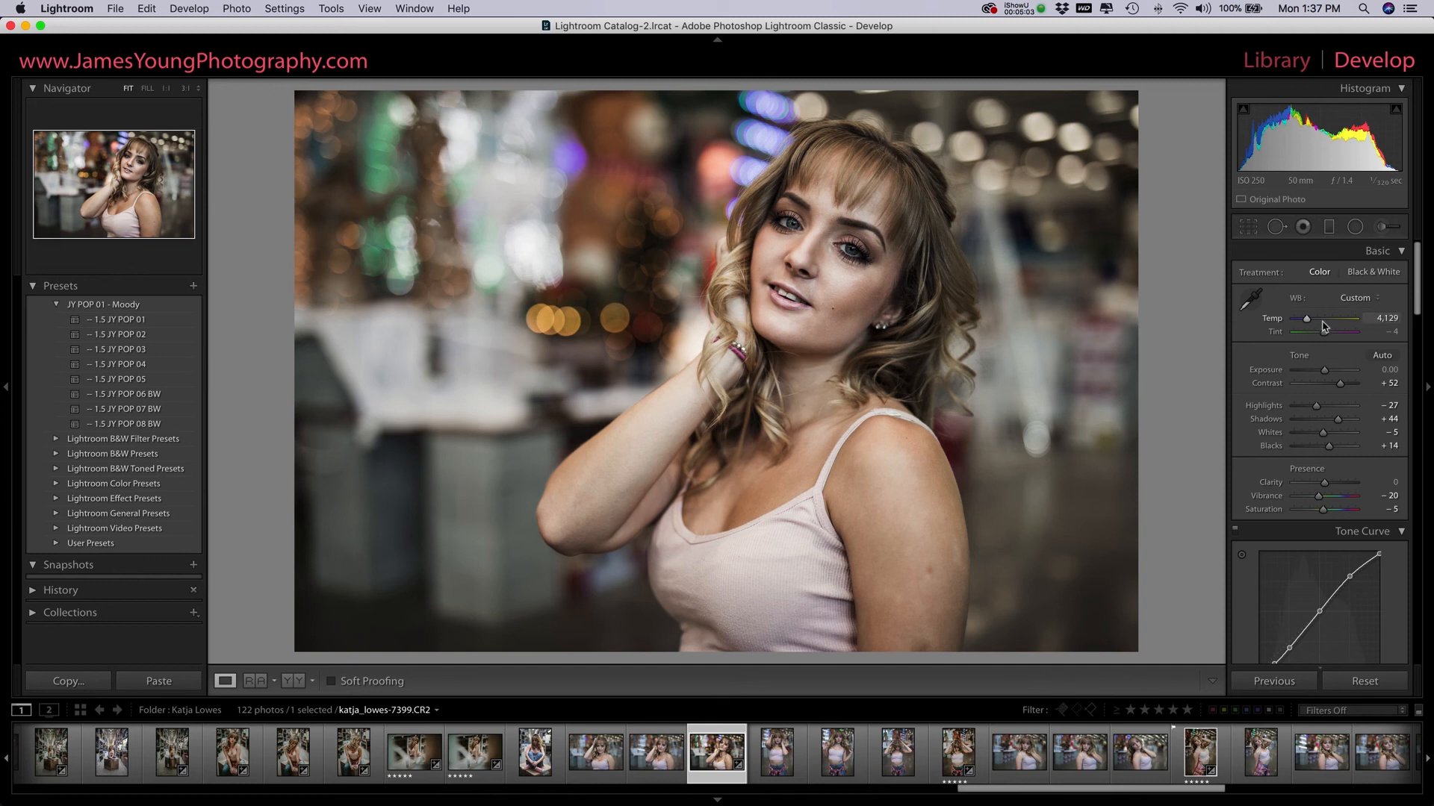
pyautogui.moveTo(1336, 422); pyautogui.dragTo(1336, 425)
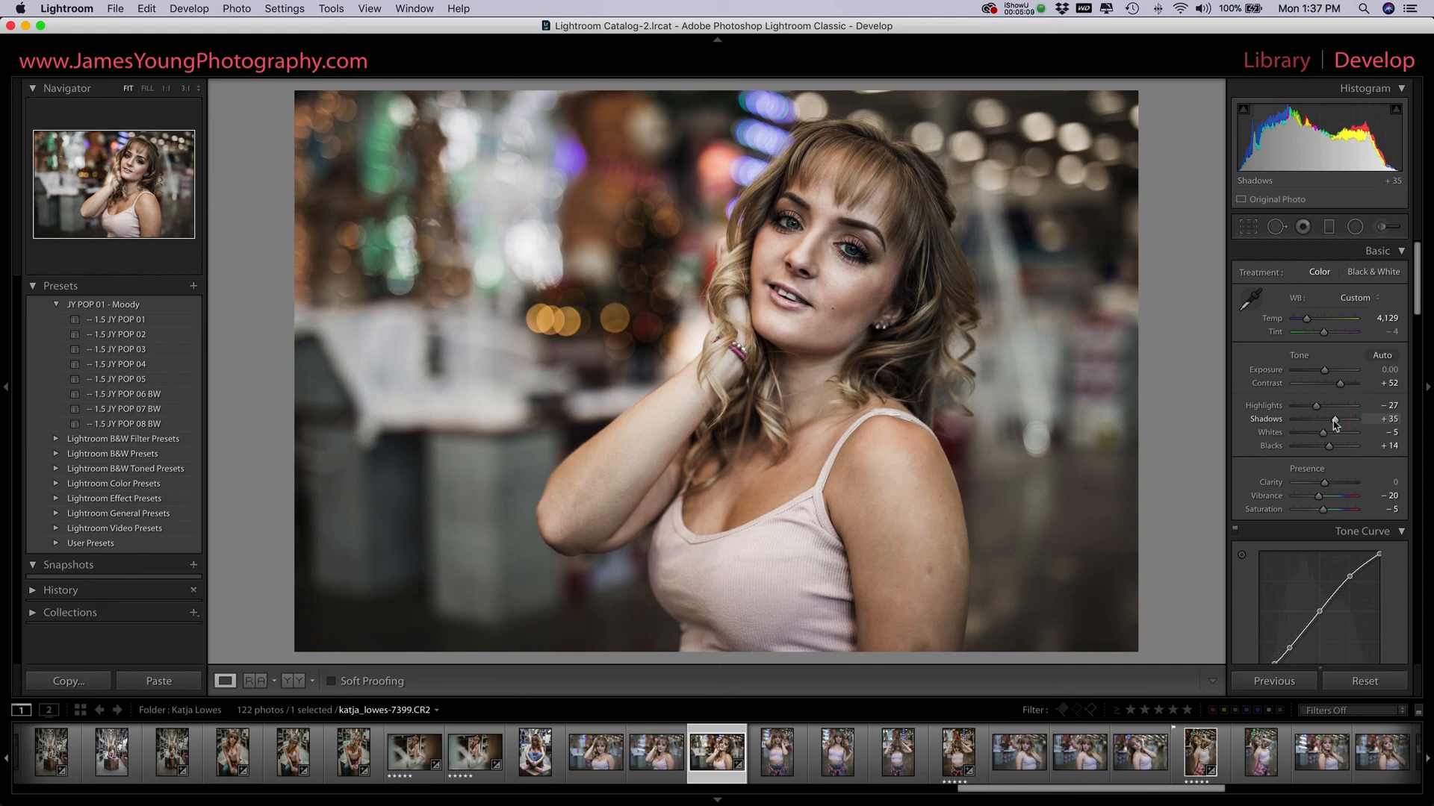